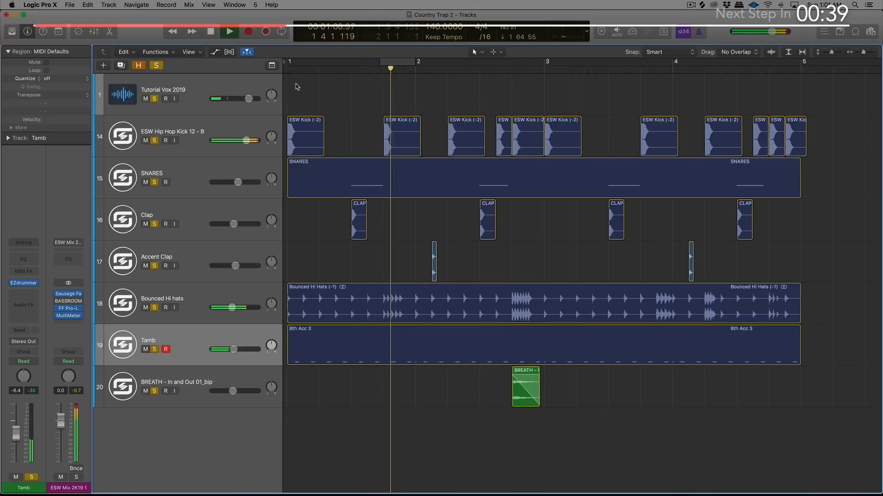
Step: Set the cycle range from bar 1 to bar 5 and play back the drum beat
{"action": "left_click_drag", "start_coordinate": [289, 61], "coordinate": [802, 61]}
{"action": "key", "text": "space"}
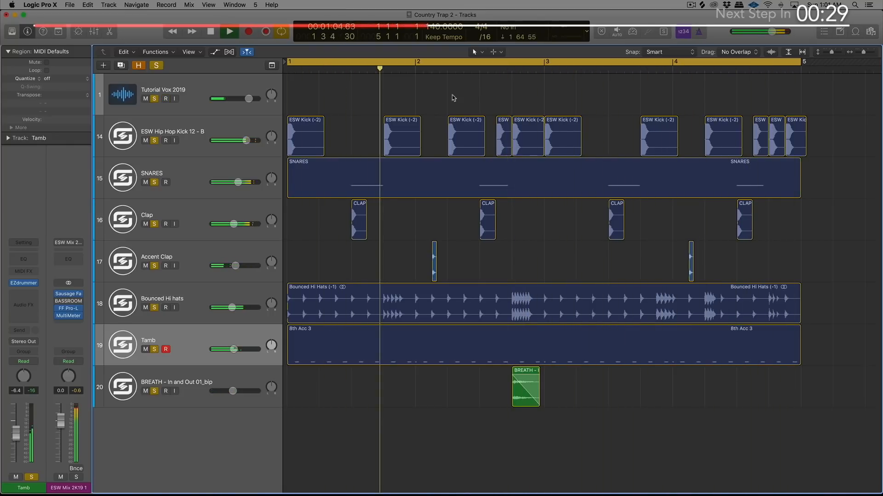
{"action": "key", "text": "space"}
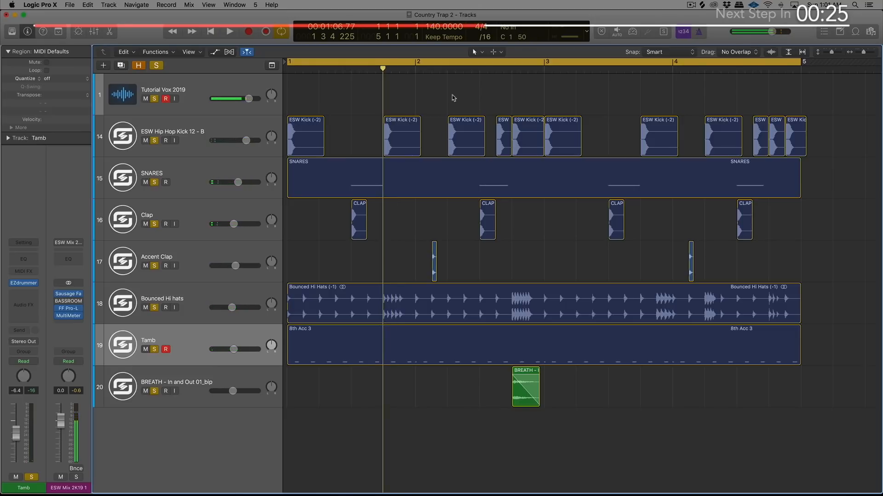
Step: Solo the Tamb track's region, open its EZdrummer instrument and audition the part
{"action": "left_click", "coordinate": [242, 129]}
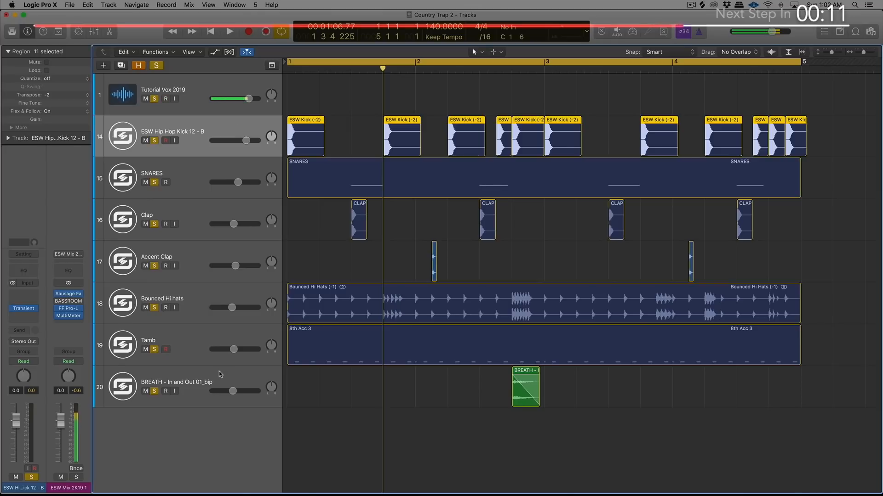
{"action": "left_click", "coordinate": [200, 358]}
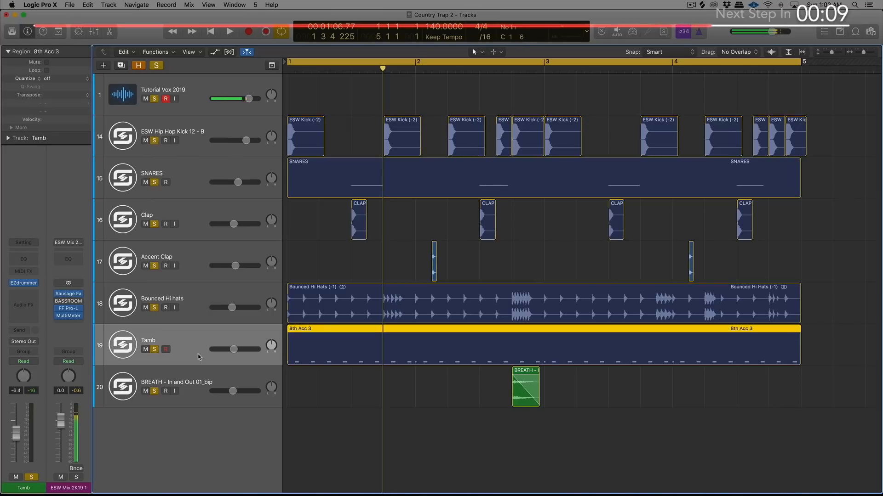
{"action": "key", "text": "ctrl+s"}
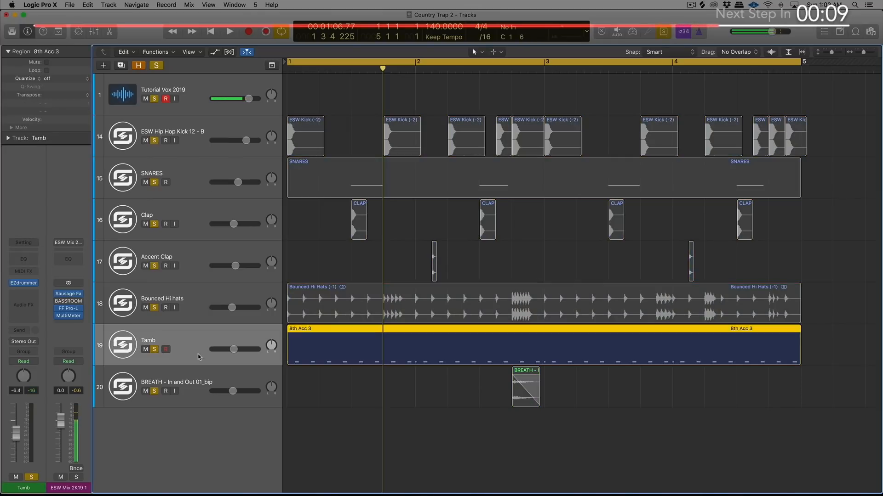
{"action": "left_click", "coordinate": [24, 283]}
{"action": "key", "text": "space"}
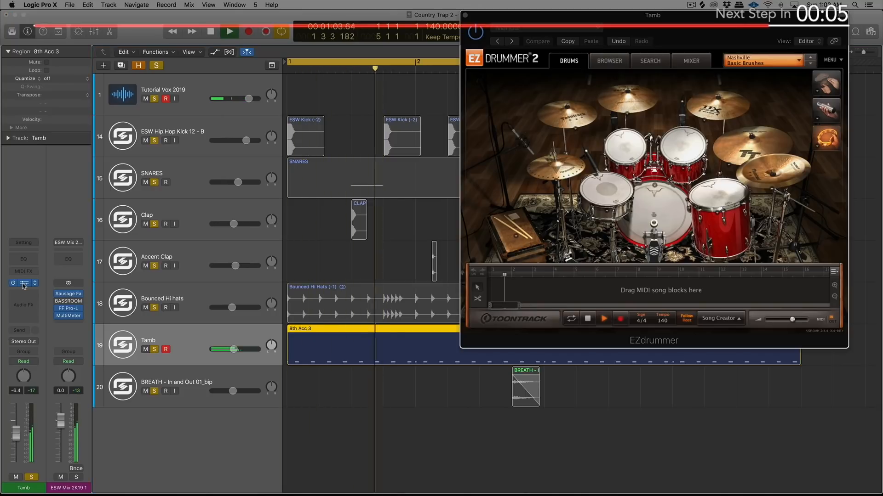
Step: Audition the Bounced Hi hats and Tamb regions together in solo and close the EZdrummer window
{"action": "left_click_drag", "start_coordinate": [298, 279], "coordinate": [364, 378]}
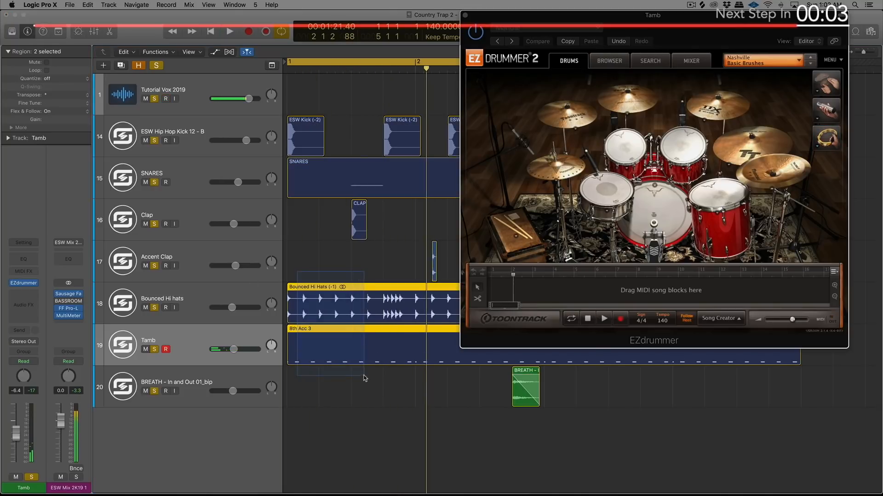
{"action": "key", "text": "Return"}
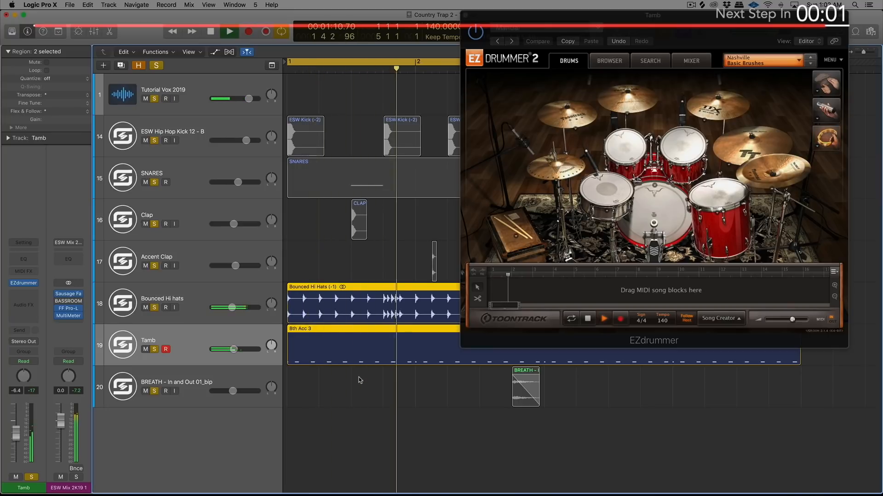
{"action": "key", "text": "space"}
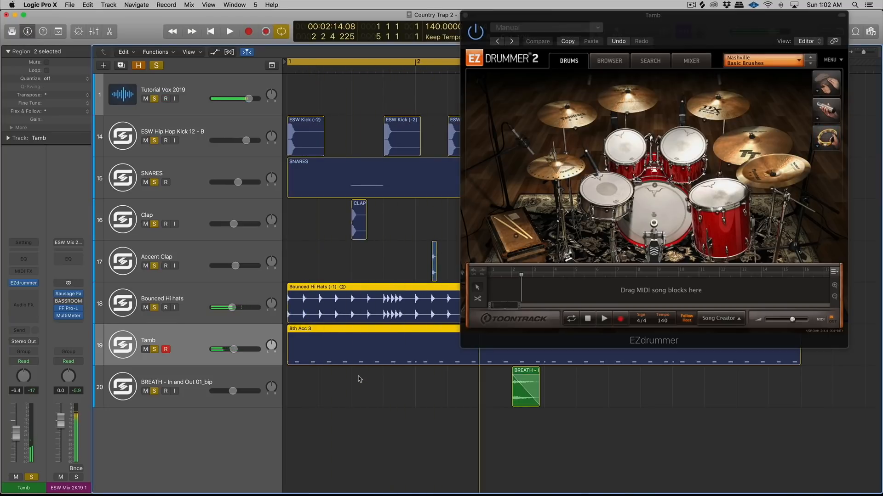
{"action": "left_click", "coordinate": [464, 16]}
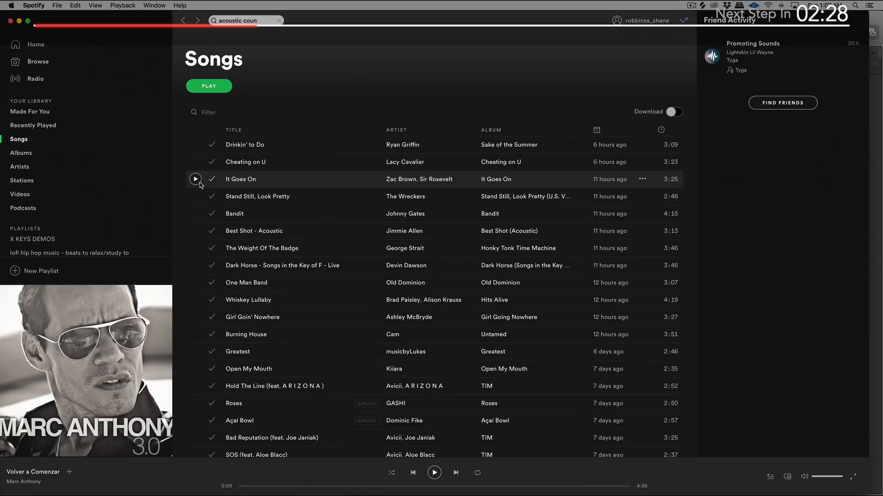
Step: Play the song "It Goes On" from the Spotify songs list as the sample source
{"action": "left_click", "coordinate": [195, 179]}
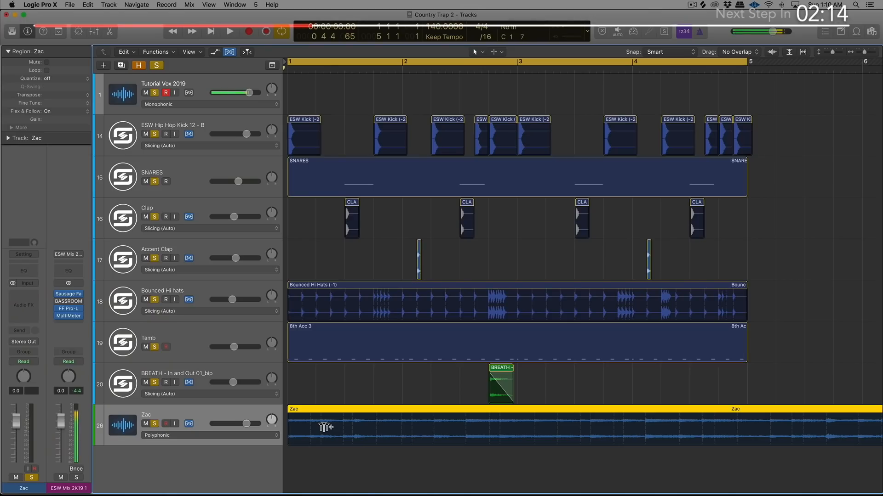
Step: Audition the Zac region in solo, turn solo off again and stop playback
{"action": "key", "text": "s"}
{"action": "key", "text": "space"}
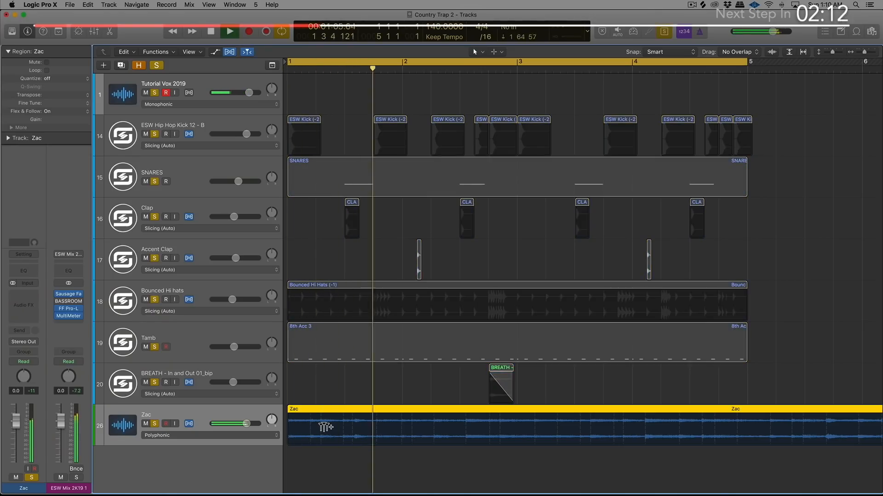
{"action": "key", "text": "s"}
{"action": "key", "text": "space"}
Step: Examine the start of the Zac region's waveform against the drum hits in bar 1 and play it
{"action": "key", "text": "super+Right"}
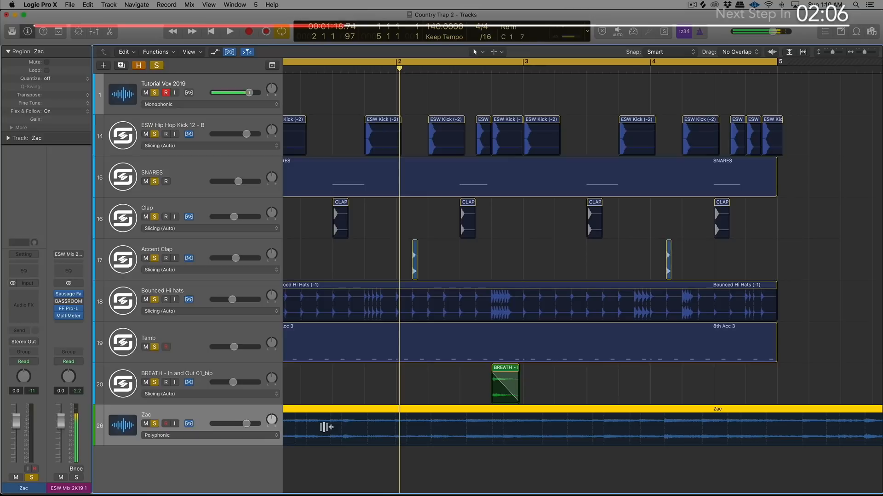
{"action": "scroll", "coordinate": [325, 427], "scroll_direction": "left", "scroll_amount": 3}
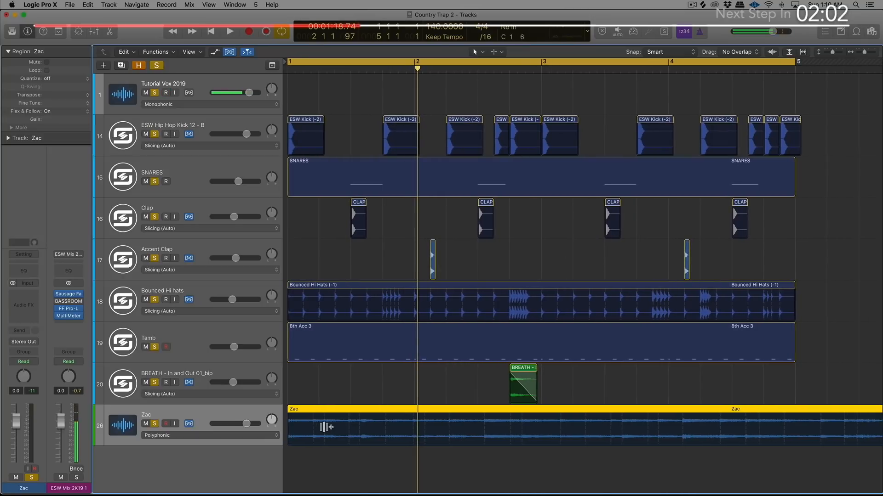
{"action": "key", "text": "super+Right"}
{"action": "scroll", "coordinate": [316, 426], "scroll_direction": "left", "scroll_amount": 2}
{"action": "key", "text": "super+Right"}
{"action": "key", "text": "super+Right"}
{"action": "key", "text": "super+Right"}
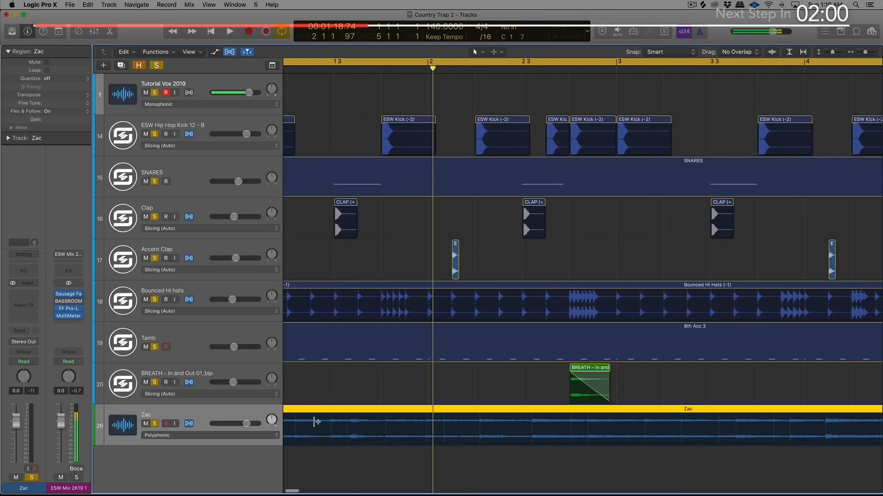
{"action": "scroll", "coordinate": [316, 422], "scroll_direction": "left", "scroll_amount": 3}
{"action": "scroll", "coordinate": [316, 422], "scroll_direction": "right", "scroll_amount": 1}
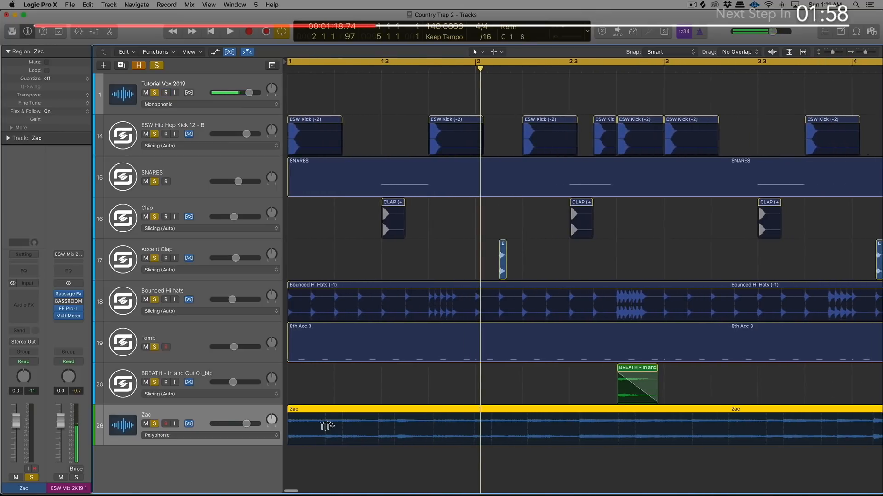
{"action": "key", "text": "super+Right"}
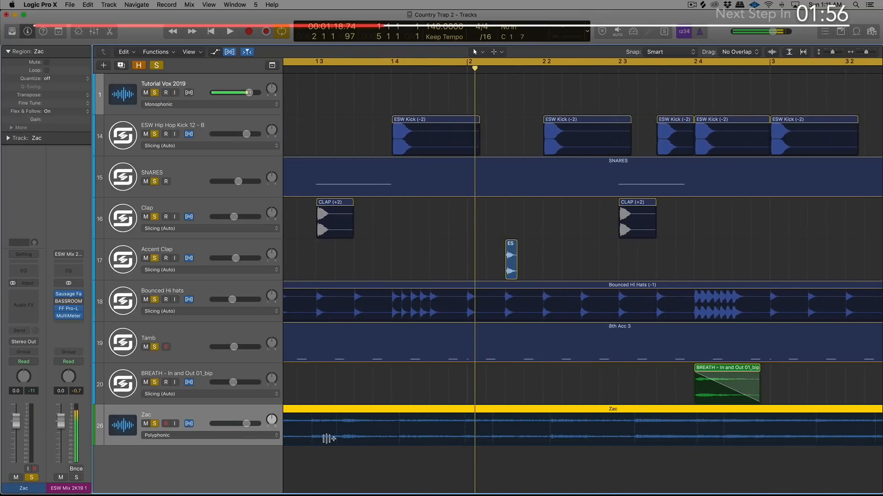
{"action": "scroll", "coordinate": [372, 431], "scroll_direction": "left", "scroll_amount": 3}
{"action": "key", "text": "super+Right"}
{"action": "key", "text": "super+Right"}
{"action": "scroll", "coordinate": [372, 437], "scroll_direction": "left", "scroll_amount": 5}
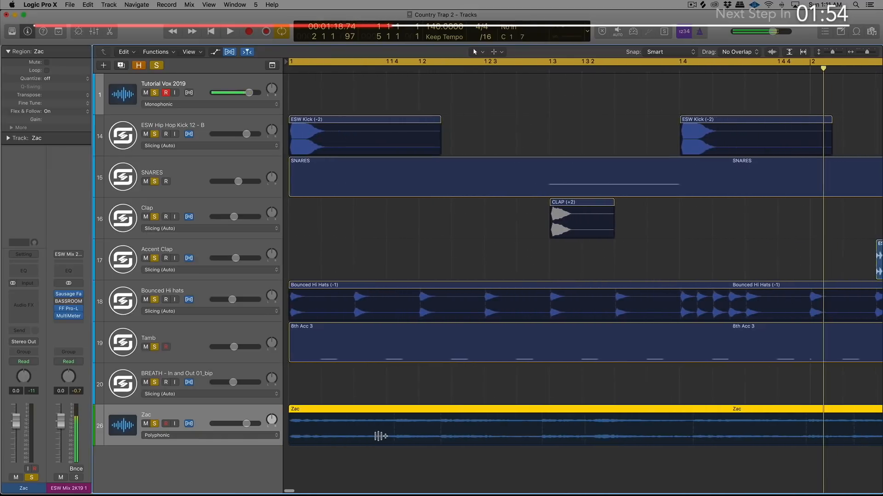
{"action": "key", "text": "space"}
Step: Play the chopped Zac regions with the beat and raise the Zac track's volume to -0.6 dB
{"action": "key", "text": "super+Left"}
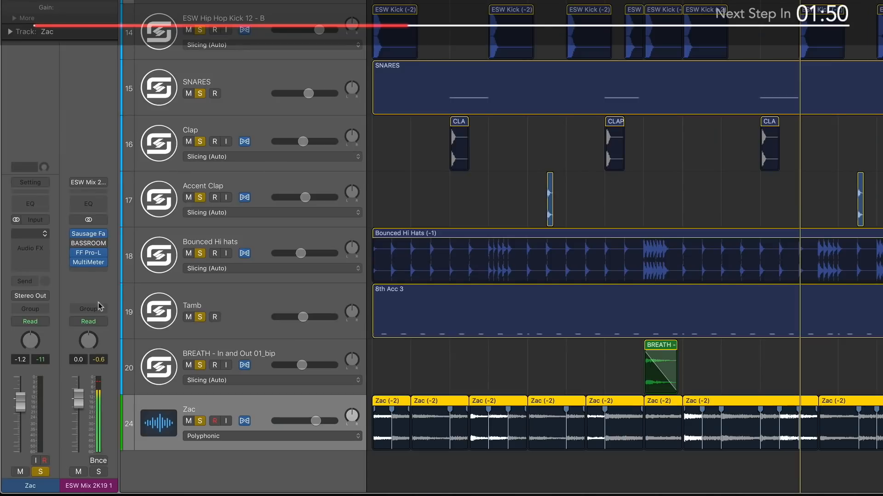
{"action": "left_click", "coordinate": [275, 416]}
{"action": "key", "text": "super+Right"}
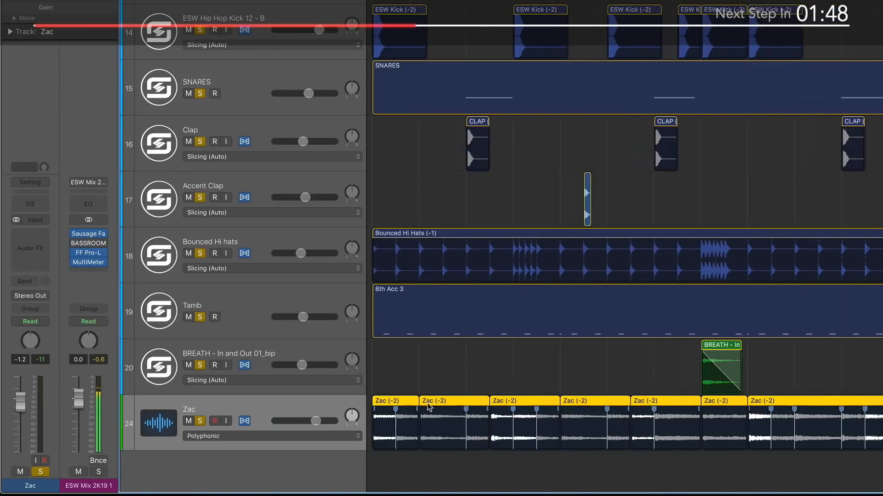
{"action": "key", "text": "super+Down"}
{"action": "key", "text": "super+Down"}
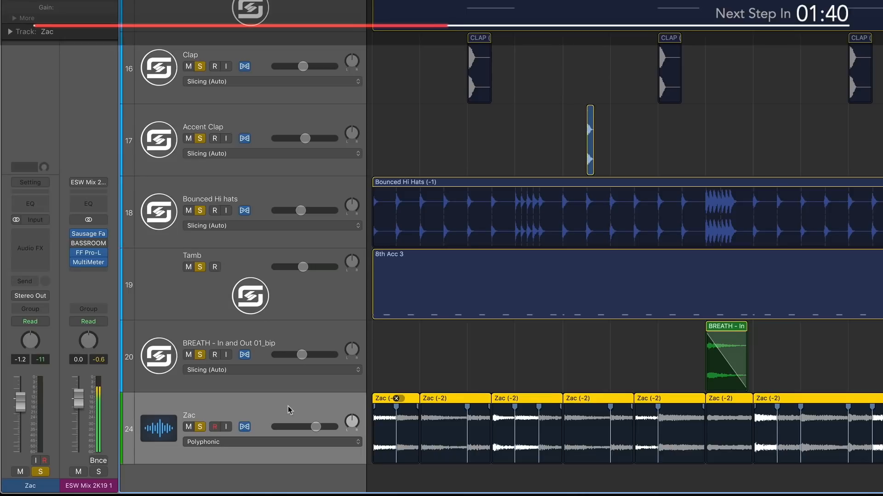
{"action": "scroll", "coordinate": [290, 411], "scroll_direction": "right", "scroll_amount": 1}
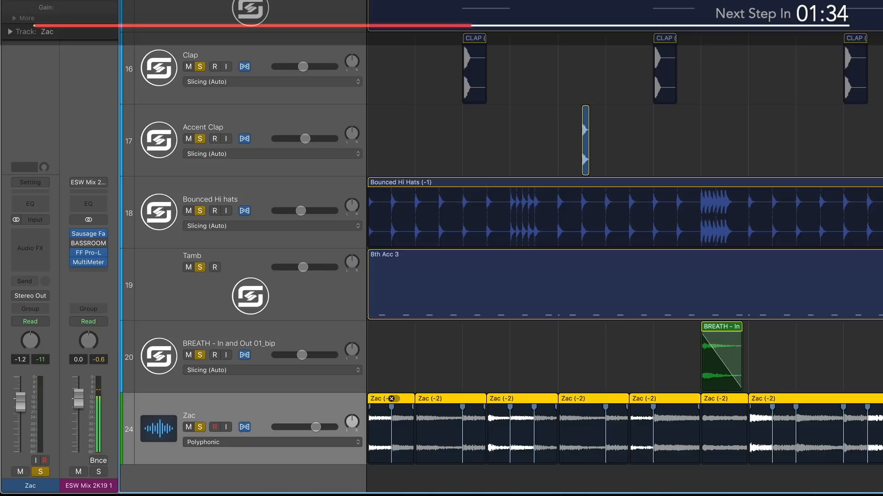
{"action": "key", "text": "space"}
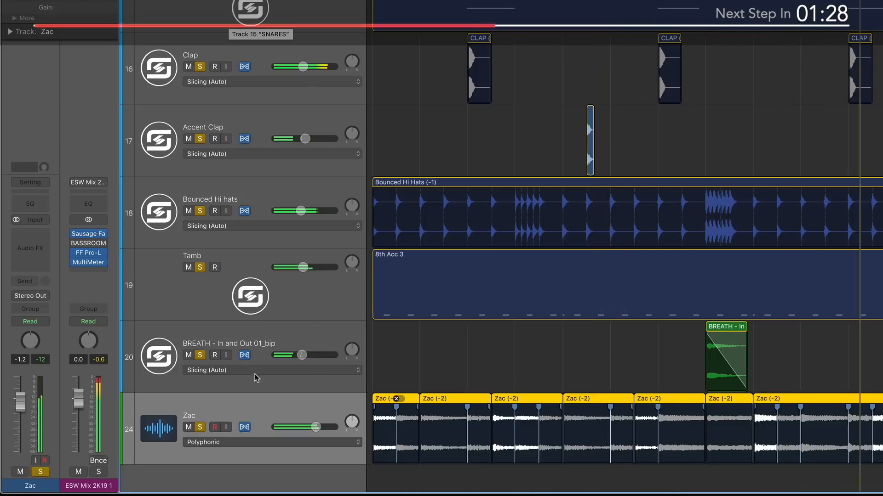
{"action": "left_click_drag", "start_coordinate": [316, 427], "coordinate": [318, 427]}
Step: Insert a Channel EQ on the Zac track with its high cut at 3000 Hz, 12 dB/Oct and a Q of 1.40
{"action": "left_click", "coordinate": [31, 204]}
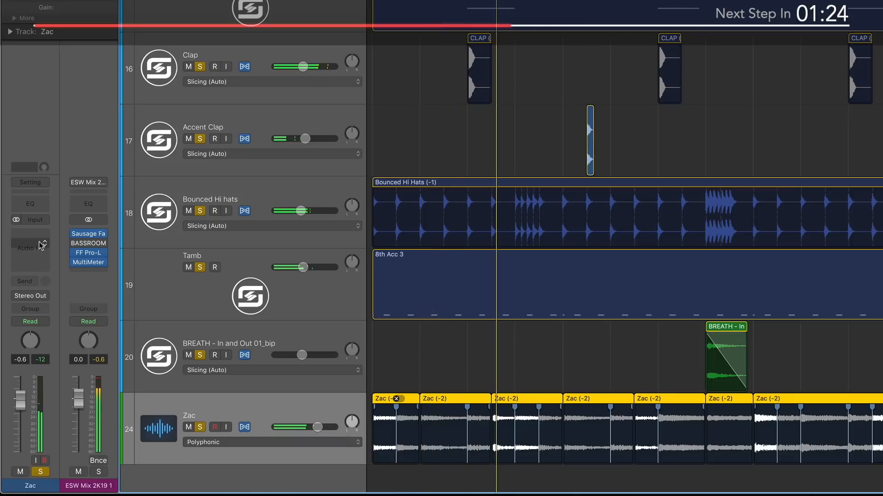
{"action": "left_click_drag", "start_coordinate": [514, 24], "coordinate": [384, 20]}
{"action": "left_click_drag", "start_coordinate": [481, 215], "coordinate": [480, 215]}
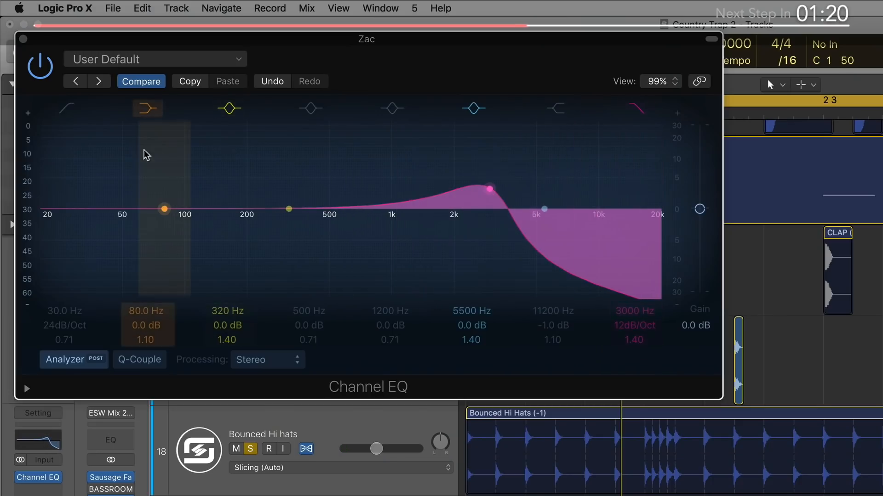
Step: Enable the Channel EQ's low cut and set it to 215 Hz, 24 dB/Oct with a Q of 0.71
{"action": "left_click", "coordinate": [69, 110]}
{"action": "mouse_move", "coordinate": [78, 230]}
{"action": "left_mouse_down"}
{"action": "mouse_move", "coordinate": [146, 202]}
{"action": "mouse_move", "coordinate": [288, 213]}
{"action": "mouse_move", "coordinate": [272, 216]}
{"action": "mouse_move", "coordinate": [259, 192]}
{"action": "left_mouse_up"}
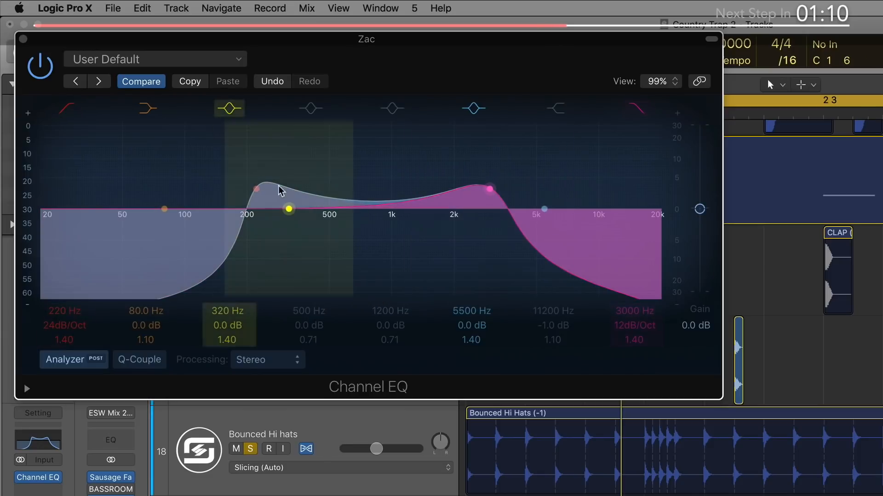
{"action": "left_click_drag", "start_coordinate": [257, 190], "coordinate": [252, 214]}
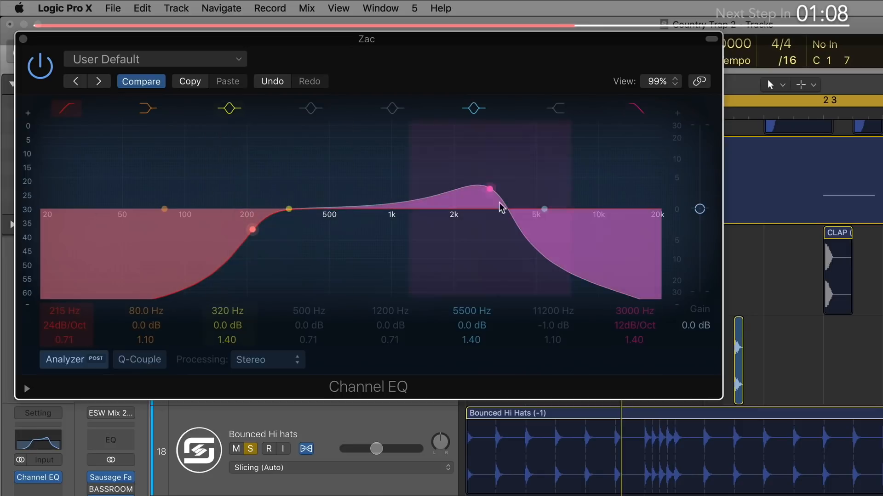
Step: Boost the EQ's low-mid bell by 3.5 dB at 305 Hz and adjust the high cut's resonance
{"action": "left_click_drag", "start_coordinate": [490, 192], "coordinate": [488, 208]}
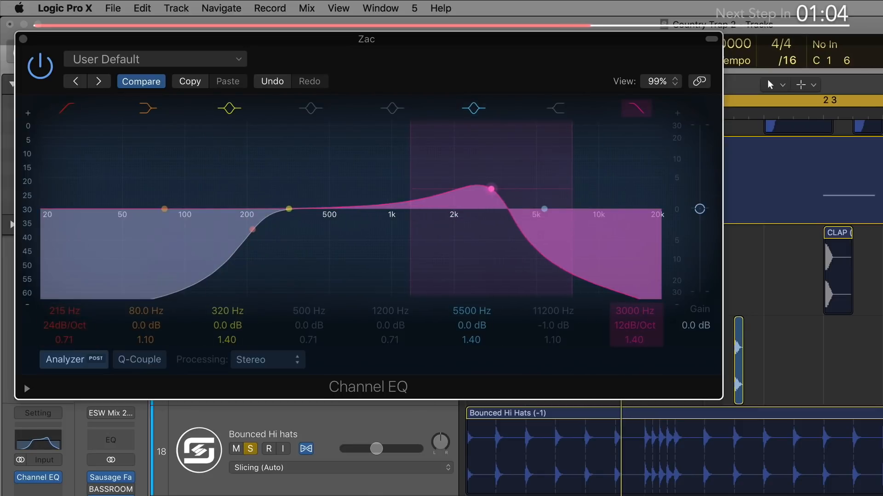
{"action": "mouse_move", "coordinate": [288, 210]}
{"action": "left_mouse_down"}
{"action": "mouse_move", "coordinate": [285, 188]}
{"action": "mouse_move", "coordinate": [276, 201]}
{"action": "left_mouse_up"}
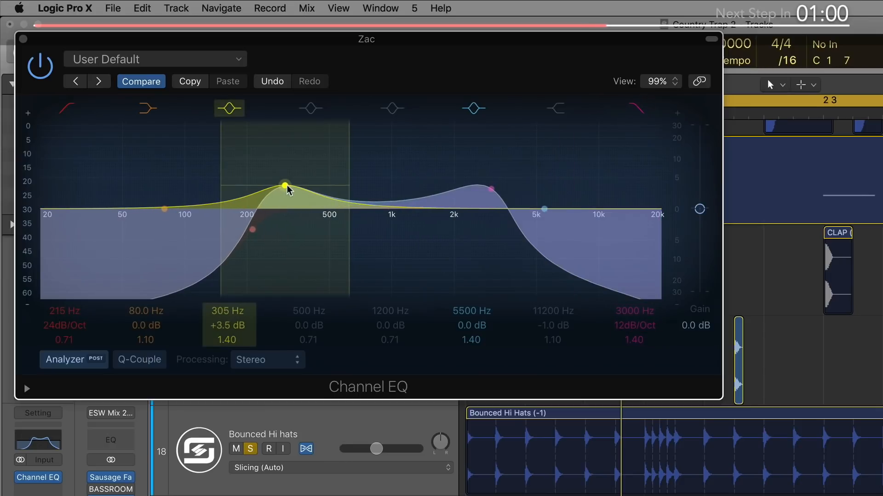
{"action": "left_click_drag", "start_coordinate": [487, 192], "coordinate": [485, 188]}
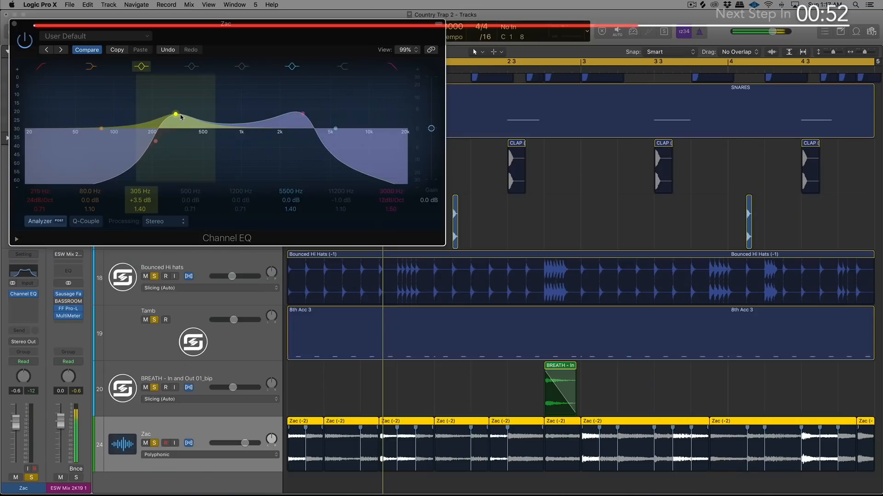
Step: Fine-tune the high cut's frequency while the beat plays and close the Channel EQ
{"action": "key", "text": "space"}
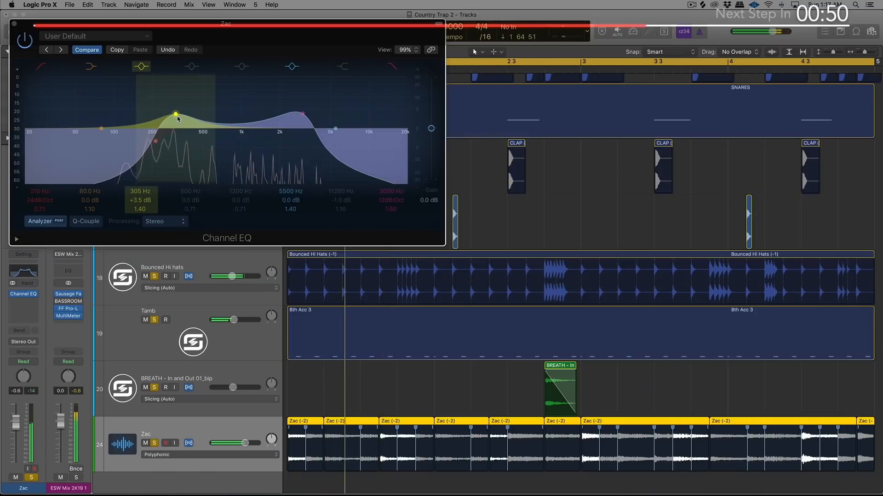
{"action": "mouse_move", "coordinate": [303, 113]}
{"action": "left_mouse_down"}
{"action": "mouse_move", "coordinate": [236, 114]}
{"action": "mouse_move", "coordinate": [331, 114]}
{"action": "mouse_move", "coordinate": [297, 114]}
{"action": "left_mouse_up"}
{"action": "left_click", "coordinate": [14, 24]}
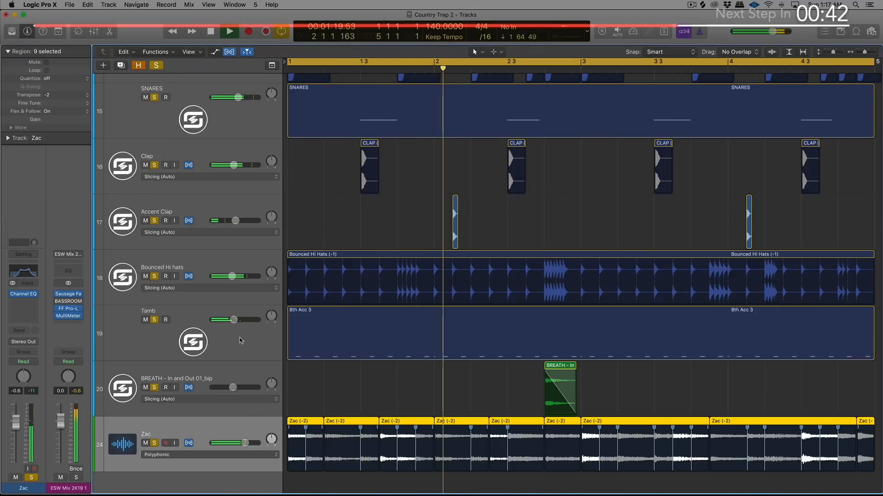
Step: Stop playback and duplicate the Zac track with its settings onto a new track below it
{"action": "key", "text": "space"}
{"action": "key", "text": "super+d"}
{"action": "scroll", "coordinate": [508, 487], "scroll_direction": "down", "scroll_amount": 3}
Step: Copy all nine chopped Zac regions onto the duplicate track, aligned at bar 1
{"action": "key", "text": "super+Left"}
{"action": "key", "text": "super+Left"}
{"action": "key", "text": "super+Left"}
{"action": "key", "text": "super+Left"}
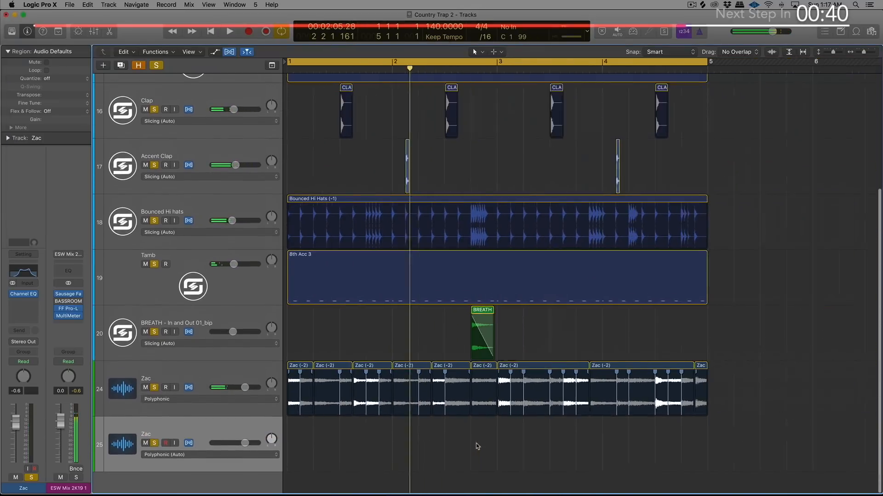
{"action": "left_click_drag", "start_coordinate": [705, 434], "coordinate": [280, 403]}
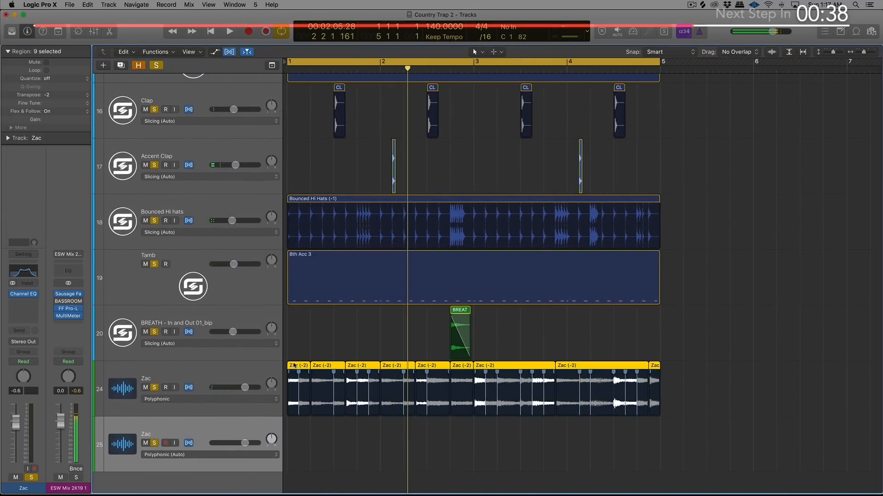
{"action": "left_click_drag", "start_coordinate": [295, 368], "coordinate": [290, 473]}
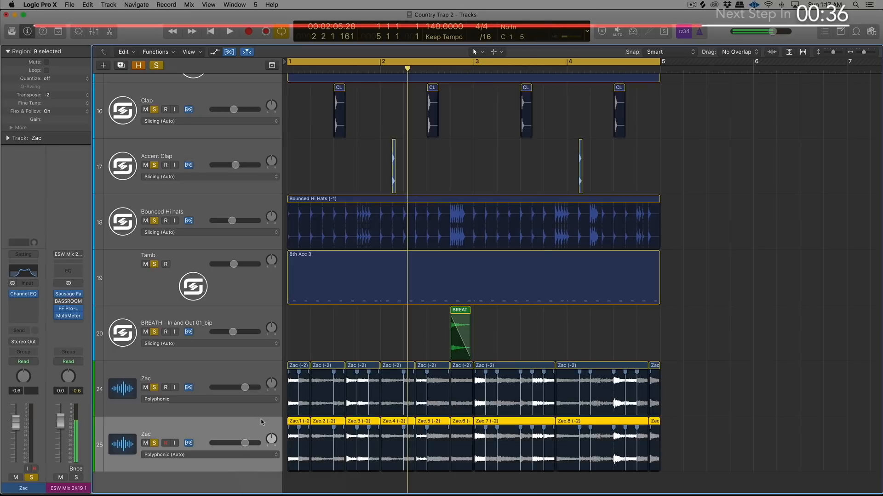
Step: Solo the nine regions on the duplicate Zac track, set their transpose to -14 and audition them
{"action": "key", "text": "ctrl+s"}
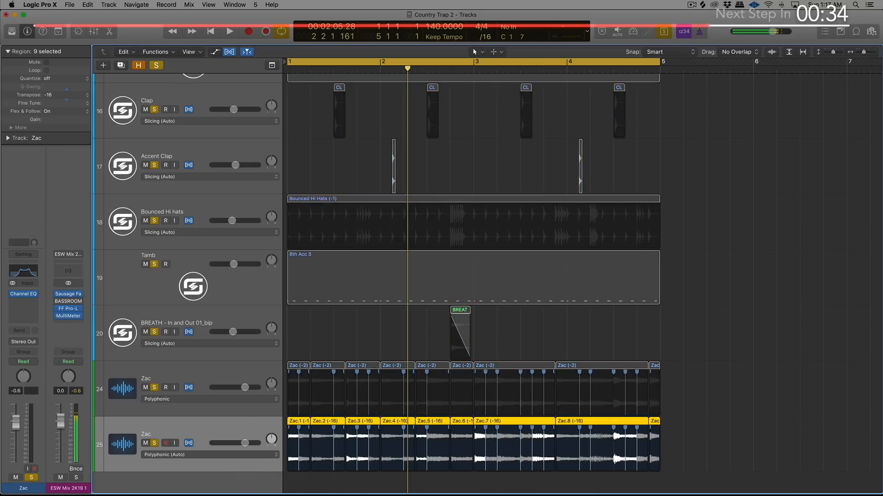
{"action": "left_click_drag", "start_coordinate": [67, 94], "coordinate": [67, 94]}
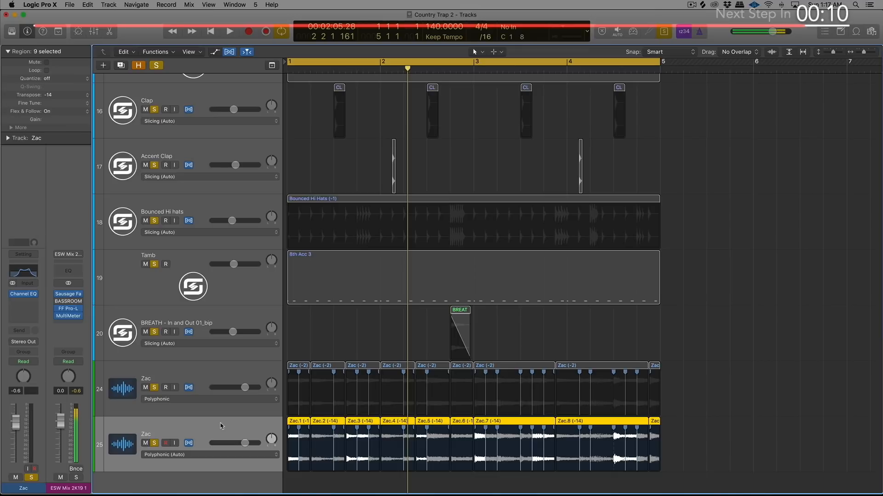
{"action": "left_click_drag", "start_coordinate": [745, 444], "coordinate": [294, 451]}
{"action": "key", "text": "space"}
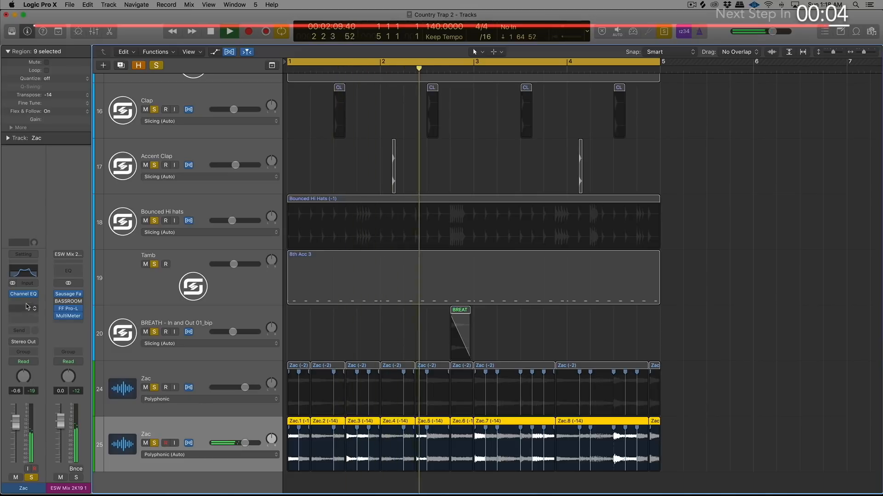
{"action": "left_click", "coordinate": [27, 303]}
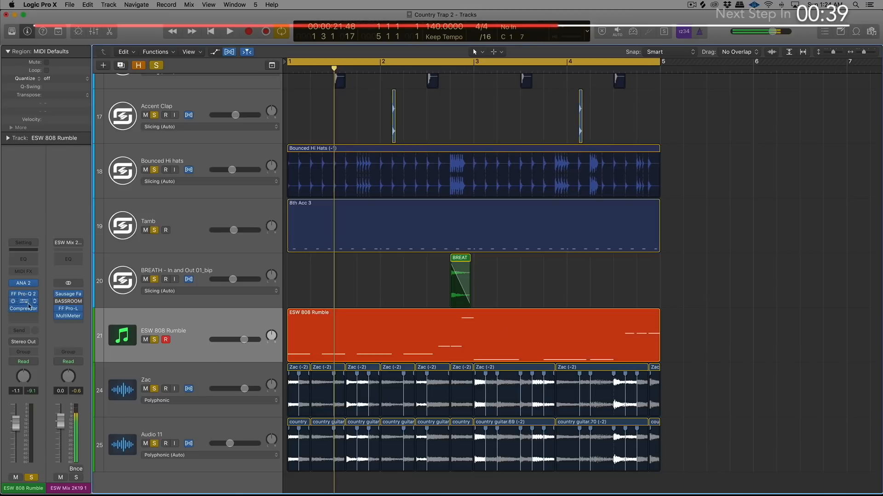
Step: Open FF Saturn on the ESW 808 Rumble track and compare the bass with the saturation bypassed and enabled
{"action": "left_click", "coordinate": [23, 301]}
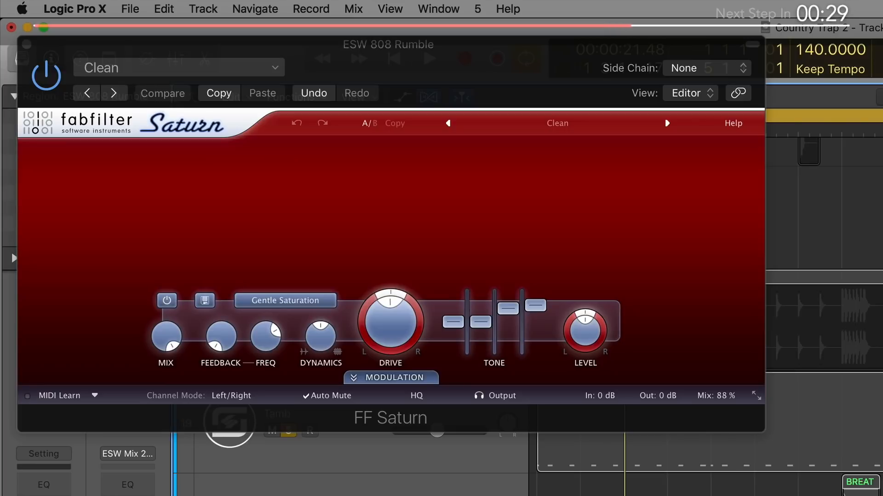
{"action": "key", "text": "space"}
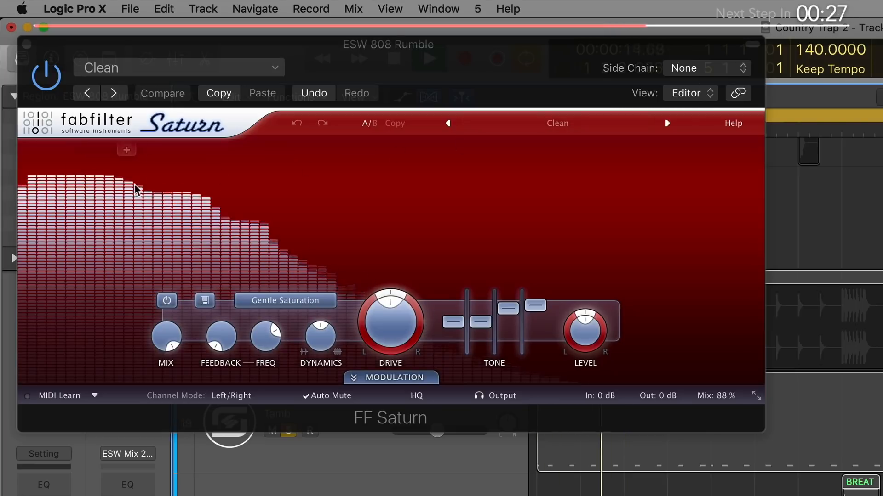
{"action": "left_click", "coordinate": [48, 82]}
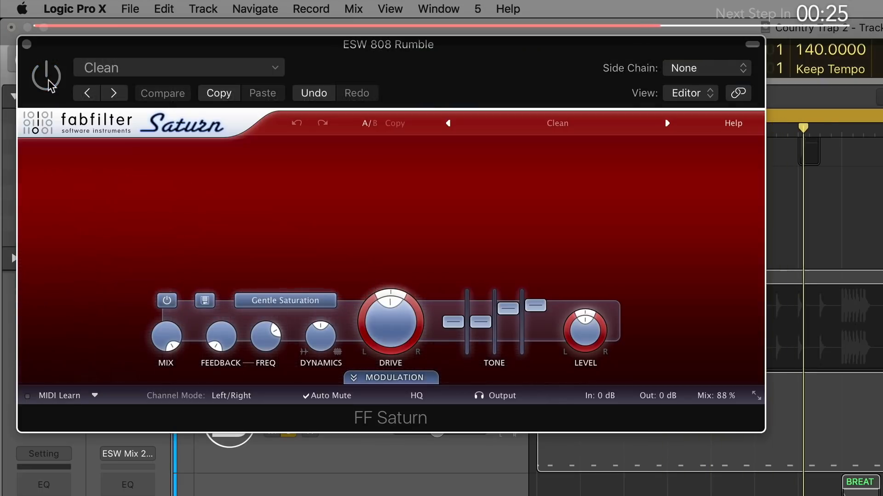
{"action": "left_click", "coordinate": [49, 81]}
{"action": "left_click", "coordinate": [27, 44]}
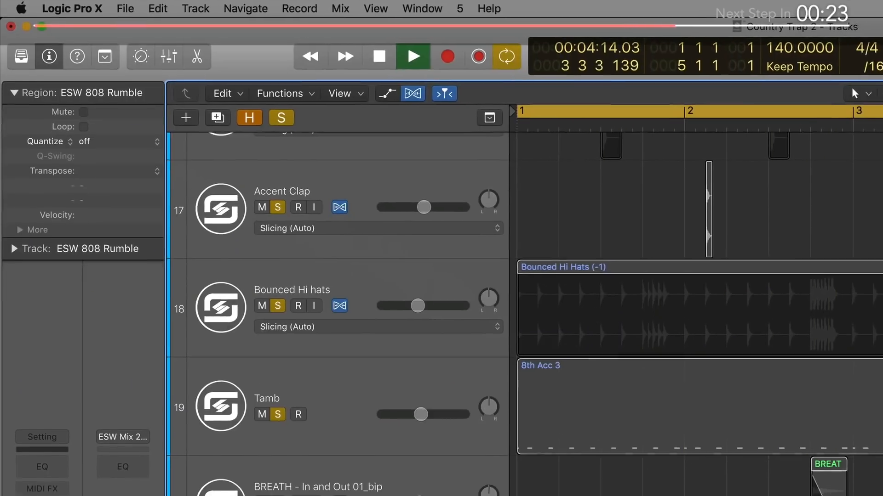
Step: Stop playback and set the green bell of the 808 Rumble's Pro-Q 2 to 443.65 Hz and +3.15 dB
{"action": "key", "text": "space"}
{"action": "left_click", "coordinate": [38, 486]}
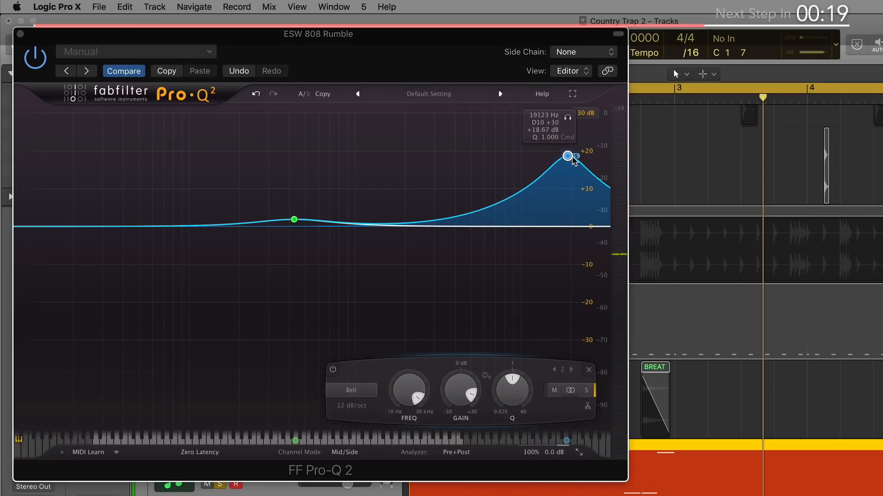
{"action": "left_click_drag", "start_coordinate": [290, 221], "coordinate": [297, 214]}
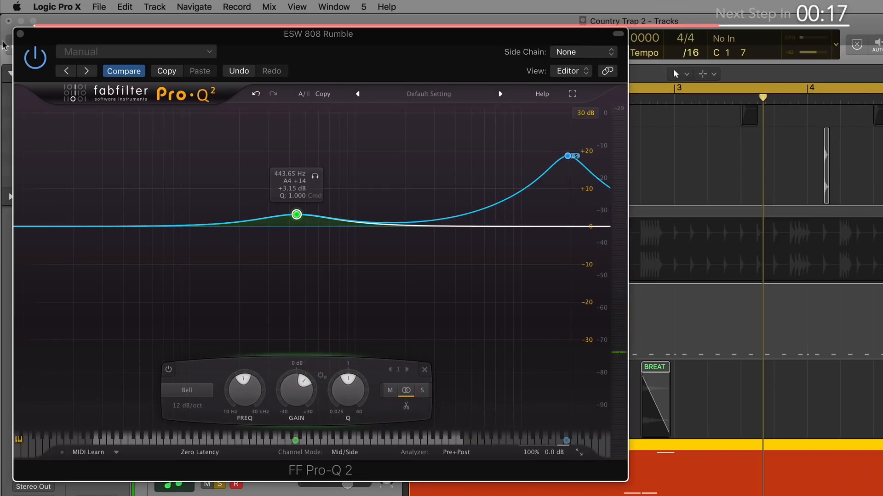
{"action": "left_click", "coordinate": [21, 34]}
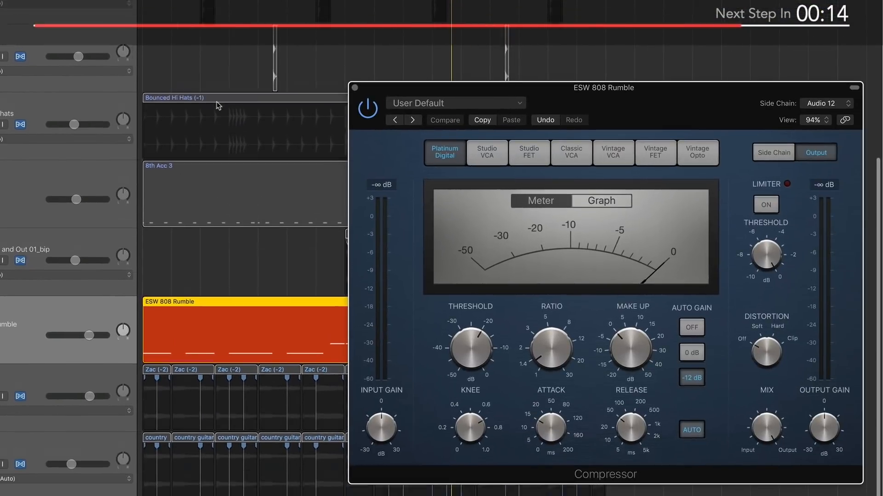
Step: Audition the ESW 808 Rumble region through its side-chained Compressor, close the plug-in and review the kick and drum tracks
{"action": "scroll", "coordinate": [409, 184], "scroll_direction": "up", "scroll_amount": 5}
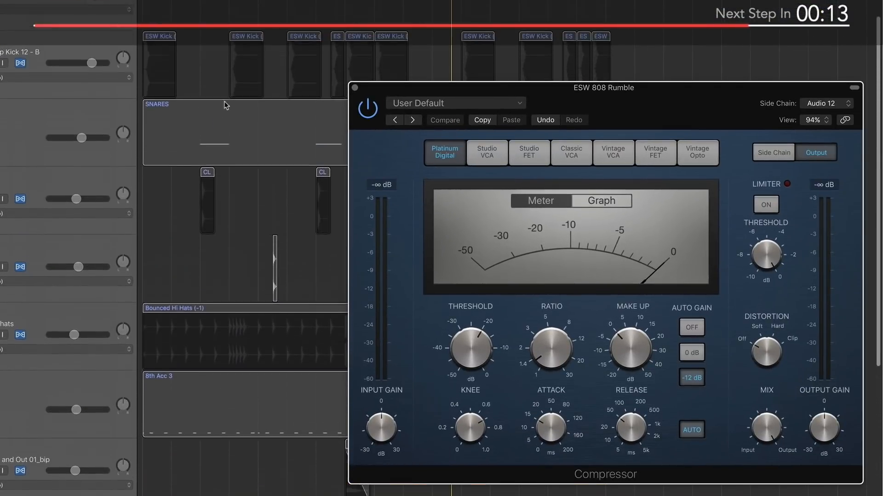
{"action": "left_click_drag", "start_coordinate": [166, 48], "coordinate": [710, 76]}
{"action": "scroll", "coordinate": [299, 277], "scroll_direction": "down", "scroll_amount": 5}
{"action": "left_click", "coordinate": [260, 367]}
{"action": "key", "text": "space"}
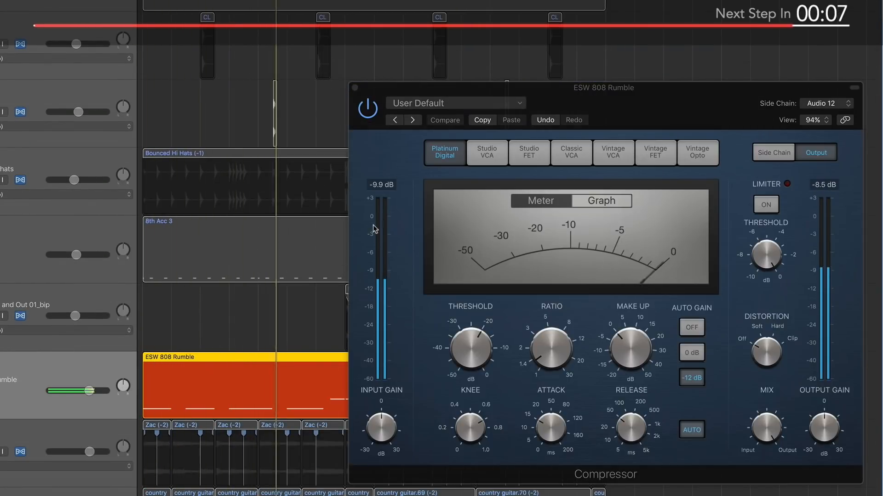
{"action": "left_click", "coordinate": [354, 88]}
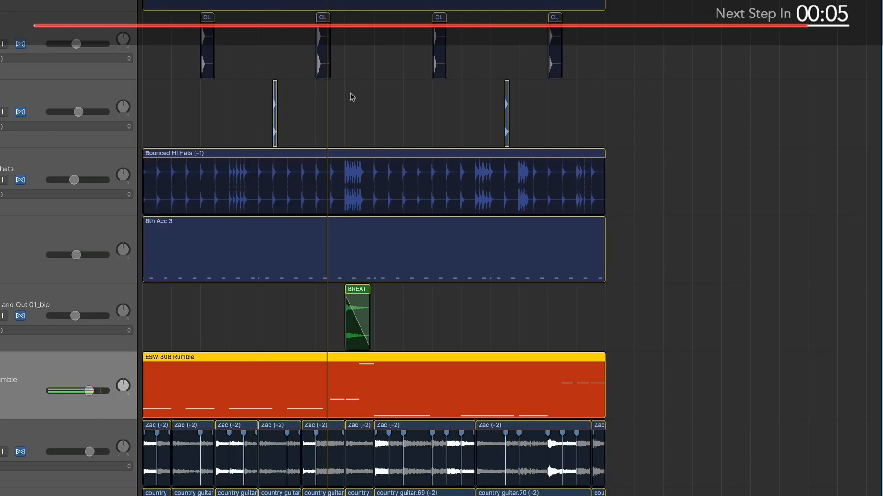
{"action": "scroll", "coordinate": [351, 95], "scroll_direction": "up", "scroll_amount": 5}
{"action": "scroll", "coordinate": [282, 278], "scroll_direction": "down", "scroll_amount": 5}
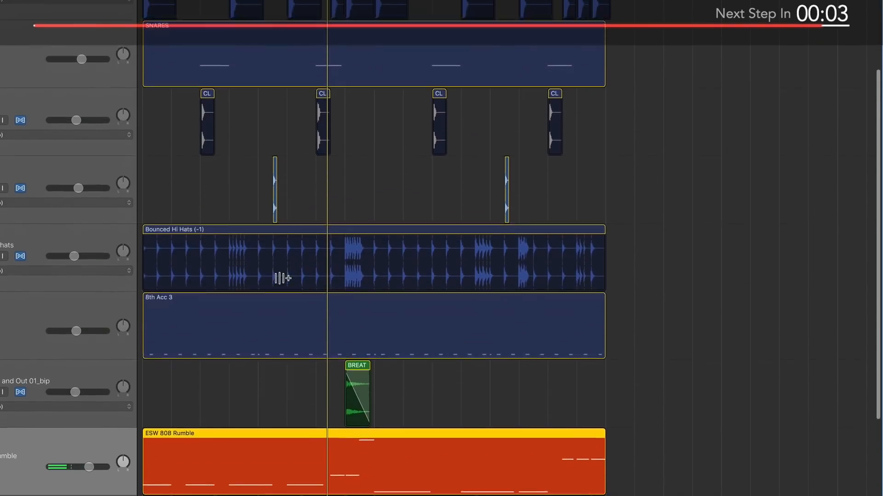
{"action": "scroll", "coordinate": [279, 278], "scroll_direction": "down", "scroll_amount": 1}
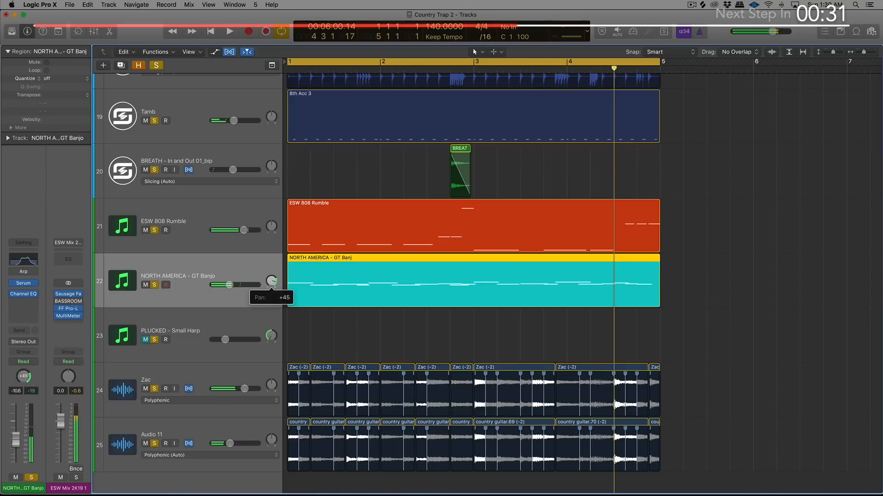
Step: Copy the GT Banjo region onto the PLUCKED - Small Harp track, unmute that track and solo the copy
{"action": "left_click_drag", "start_coordinate": [342, 303], "coordinate": [344, 322]}
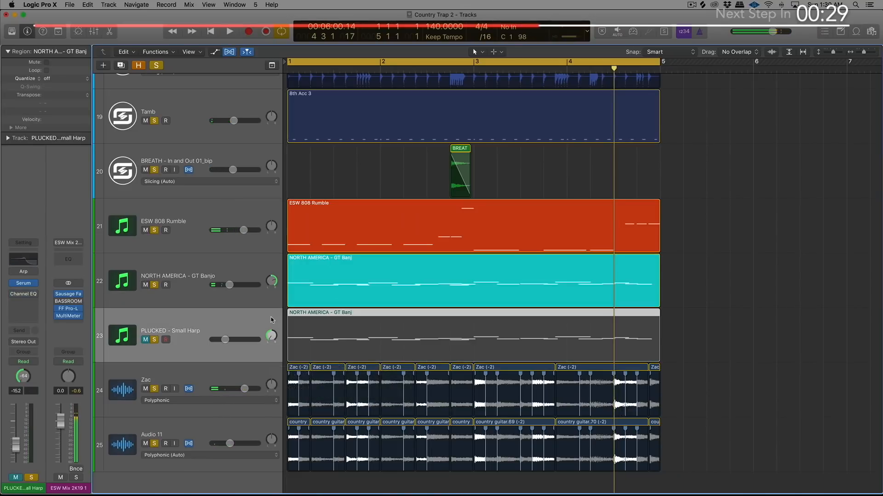
{"action": "left_click", "coordinate": [145, 340]}
{"action": "key", "text": "ctrl+s"}
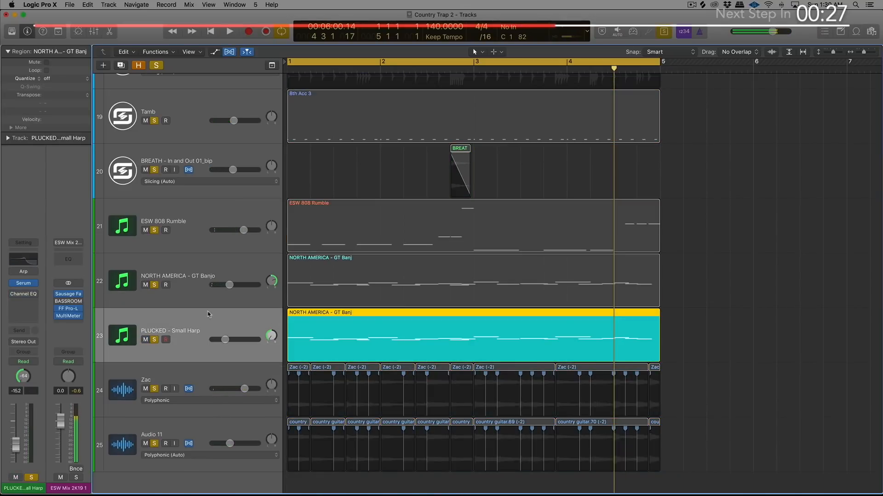
Step: Open the Small Harp's Serum instrument and raise the track's volume to -11.2 dB while the beat plays
{"action": "left_click", "coordinate": [25, 284]}
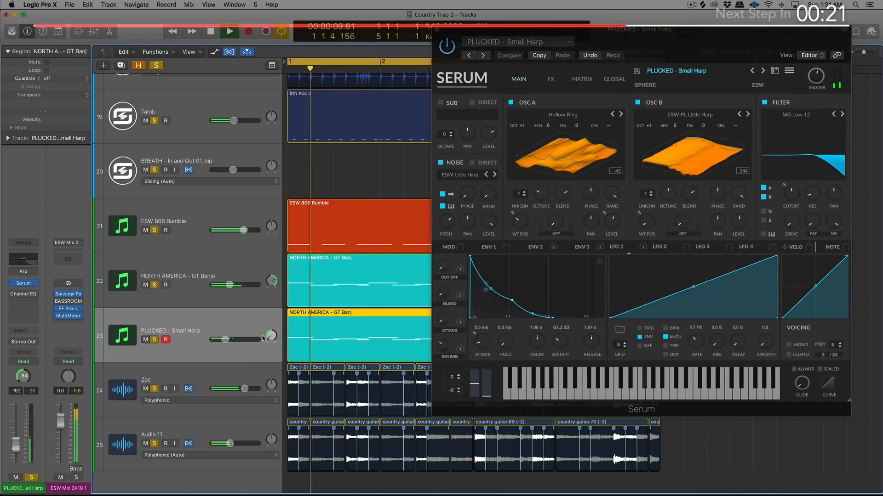
{"action": "left_click_drag", "start_coordinate": [225, 340], "coordinate": [229, 339]}
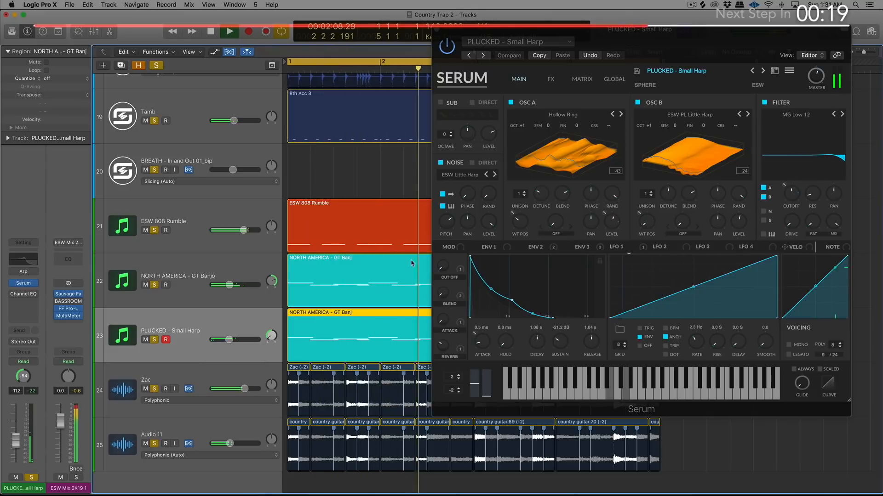
{"action": "key", "text": "ctrl+s"}
{"action": "key", "text": "Return"}
{"action": "left_click", "coordinate": [764, 71]}
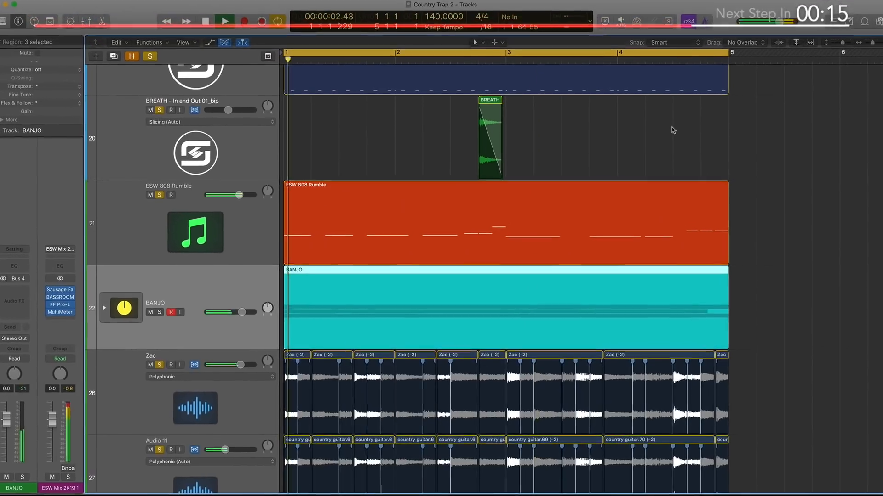
Step: Review the full arrangement during playback, from the kick and snare tracks down to the BANJO and guitar sample tracks
{"action": "scroll", "coordinate": [409, 329], "scroll_direction": "up", "scroll_amount": 10}
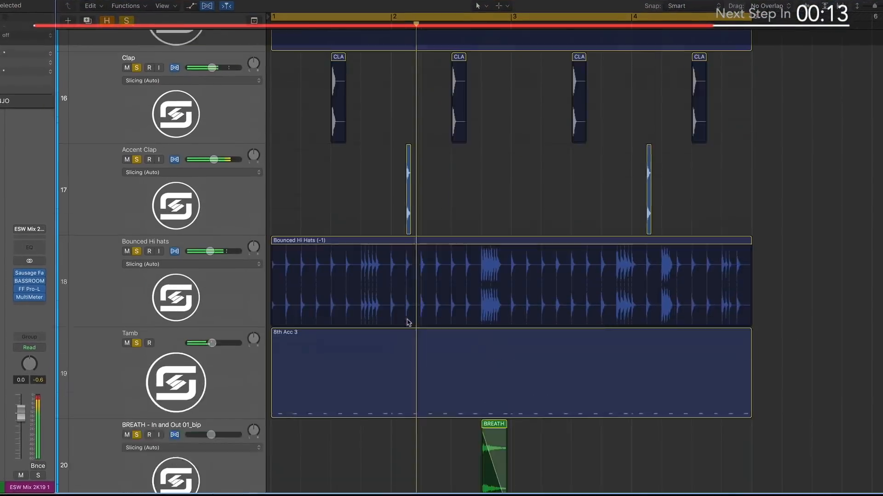
{"action": "scroll", "coordinate": [406, 316], "scroll_direction": "down", "scroll_amount": 10}
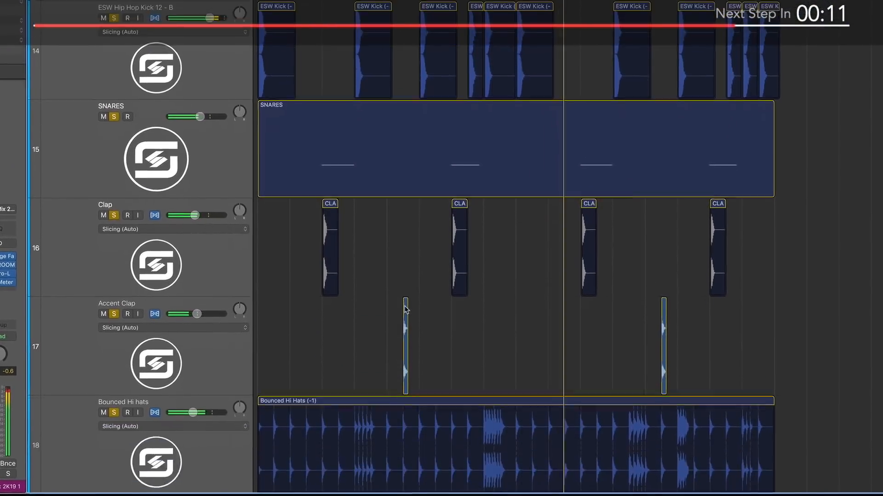
{"action": "scroll", "coordinate": [403, 300], "scroll_direction": "down", "scroll_amount": 5}
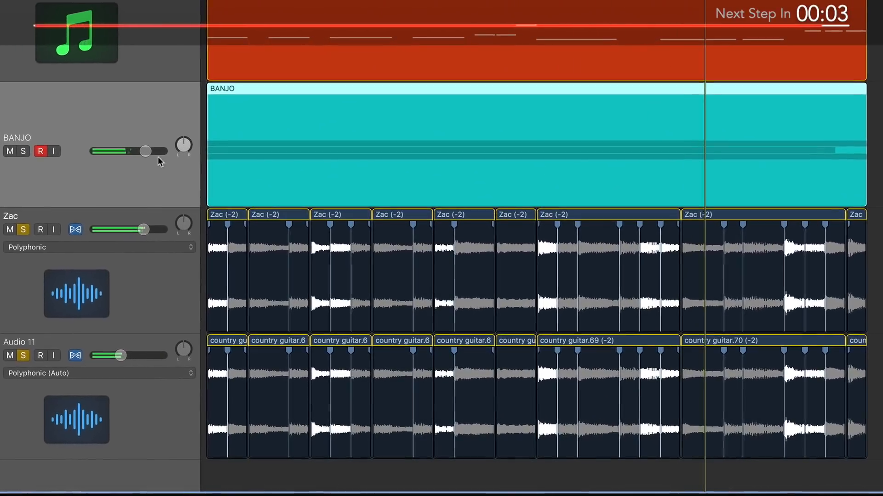
{"action": "left_click_drag", "start_coordinate": [154, 161], "coordinate": [145, 142]}
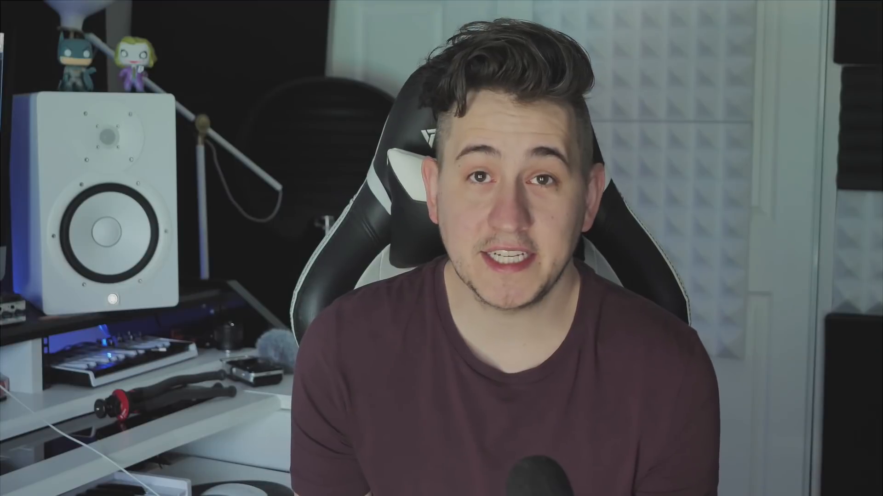